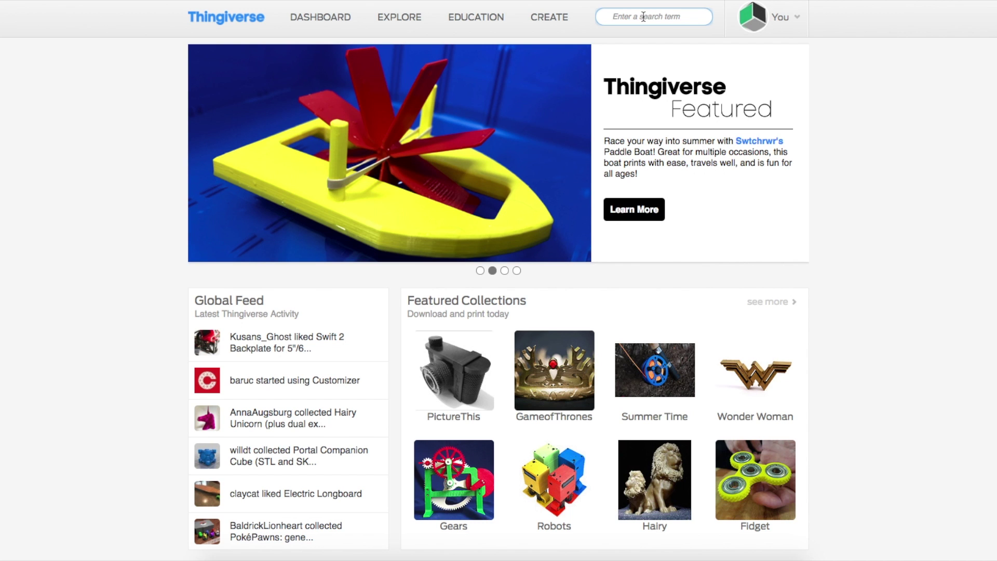
Step: Search Thingiverse for 'Marvin' and show the 3D preview of the blue 3D Hubs Marvin - Key Chain
type("Marvin")
key("Return")
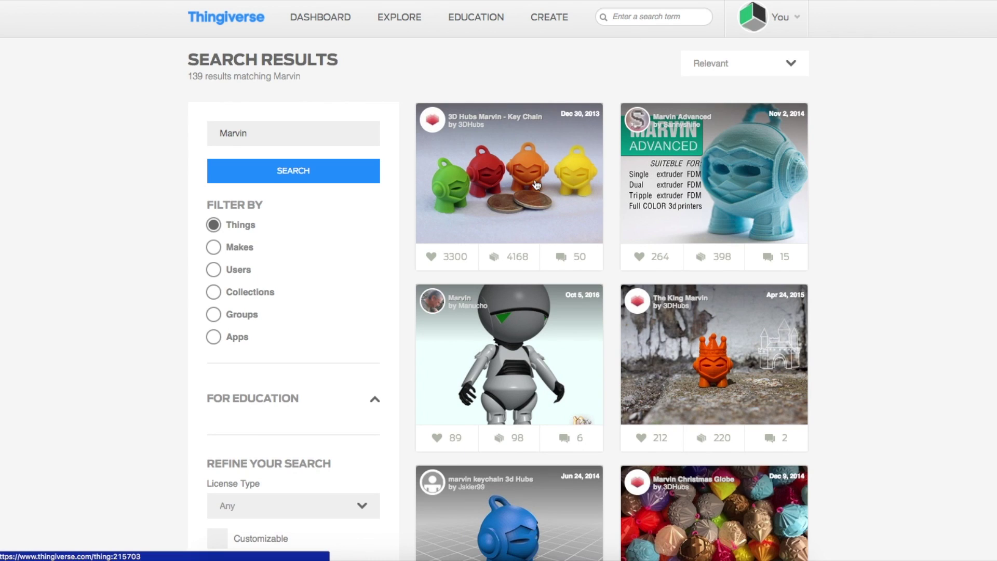
scroll(546, 172, "down", 3)
scroll(537, 186, "up", 2)
scroll(536, 186, "up", 1)
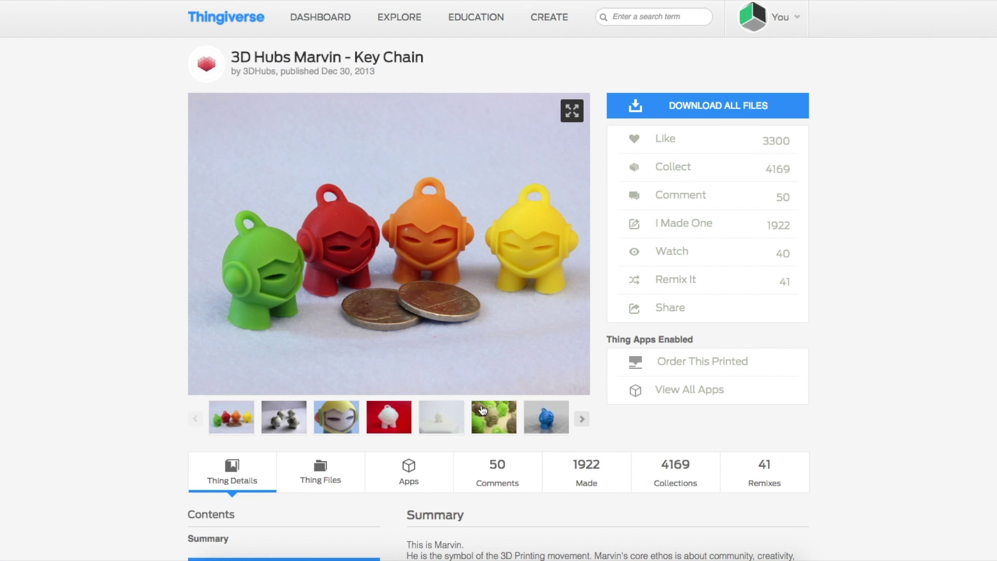
left_click(551, 419)
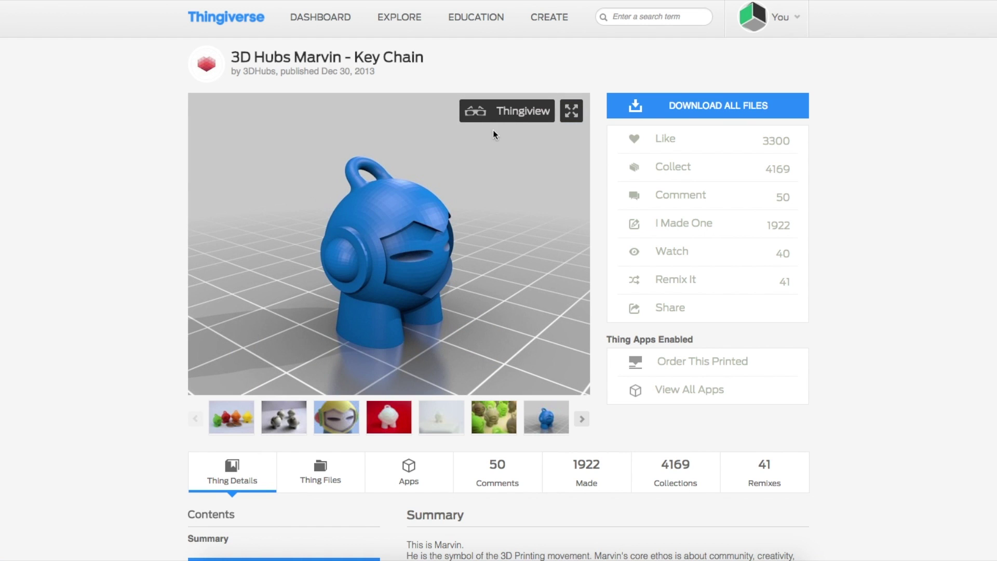
Step: Draw a rectangle on the ground and push/pull it up into a box
left_click(505, 117)
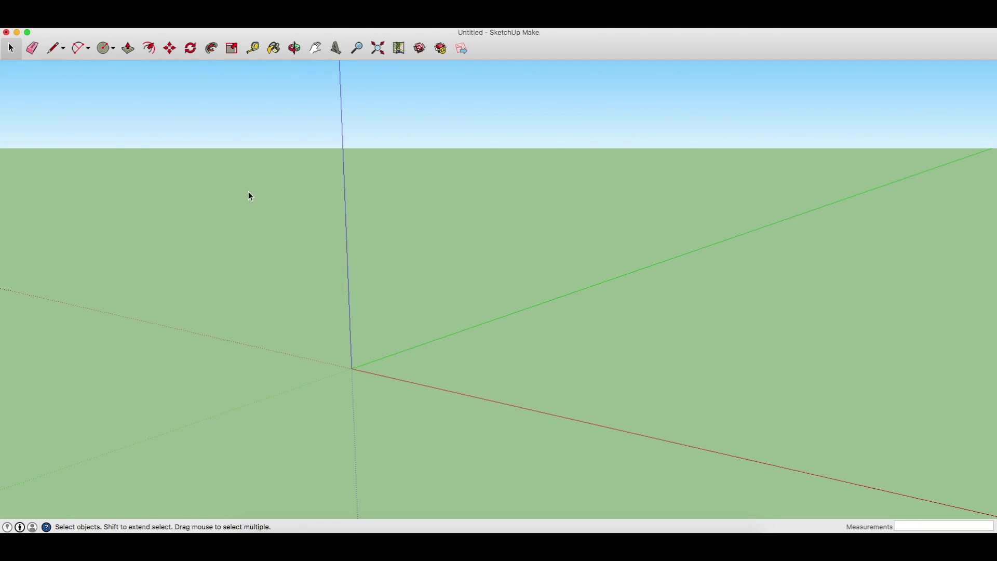
left_click(113, 48)
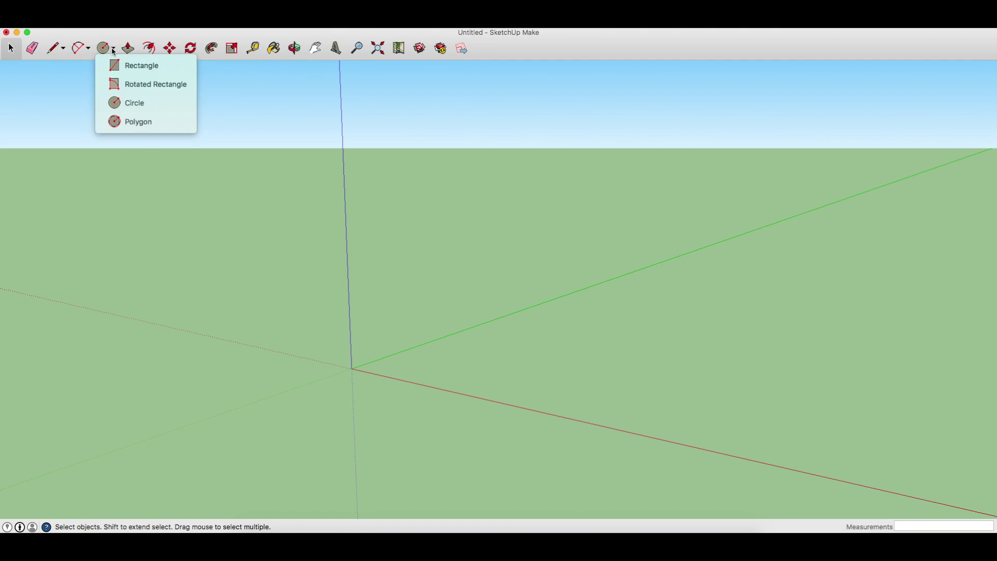
left_click(129, 64)
left_click(356, 369)
left_click(541, 354)
key("p")
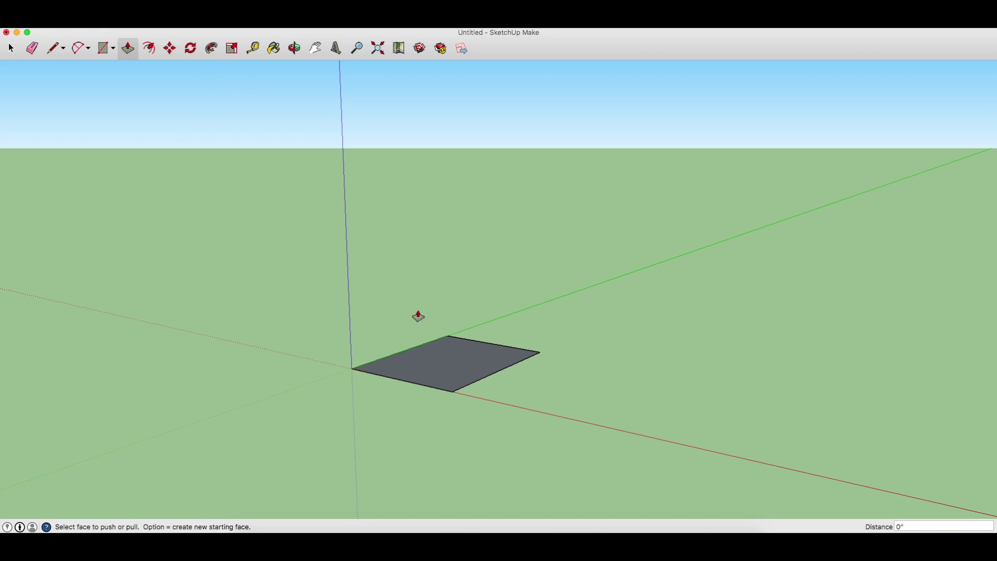
left_click(434, 370)
left_click(434, 251)
Step: Offset the front face's outline and push it in as a shallow recessed window
key("f")
left_click(363, 291)
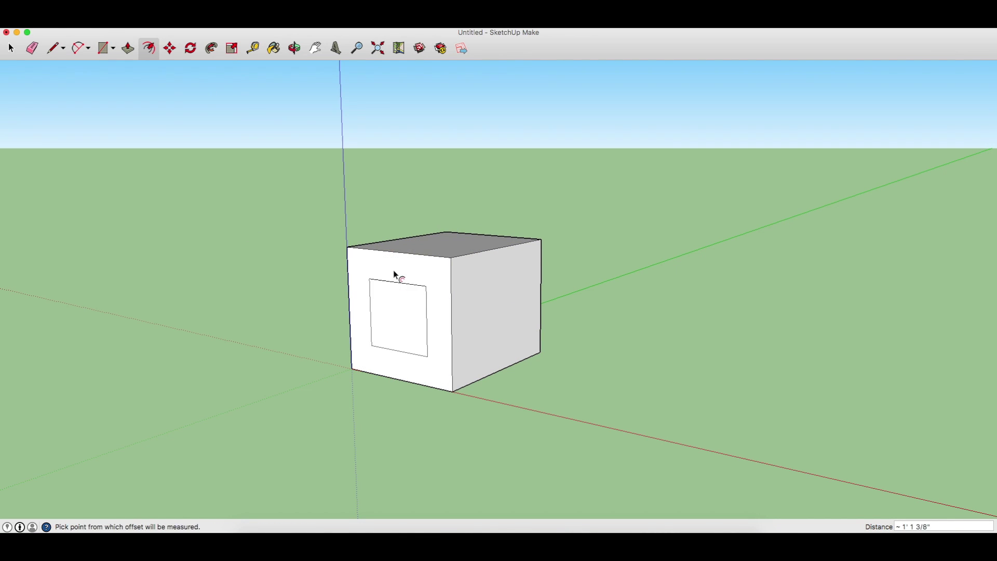
left_click(373, 280)
left_click(127, 48)
left_click(398, 318)
left_click(418, 312)
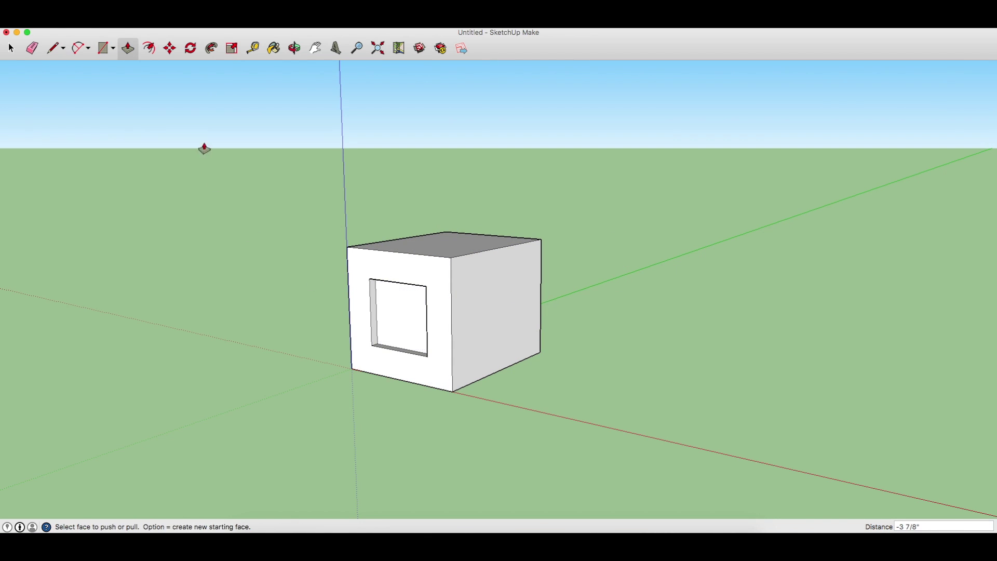
Step: Offset the right face's outline and push it in as a recessed window
key("f")
left_click(481, 294)
left_click(470, 291)
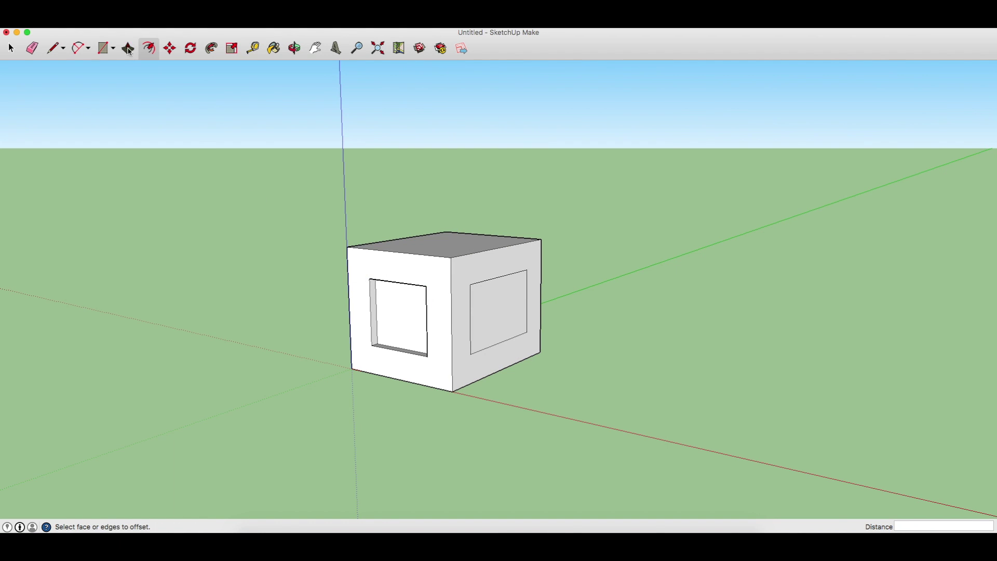
key("p")
left_click(493, 312)
left_click(483, 317)
Step: Paint the box's front, right and top faces red, the windows green, and one inner side blue
key("b")
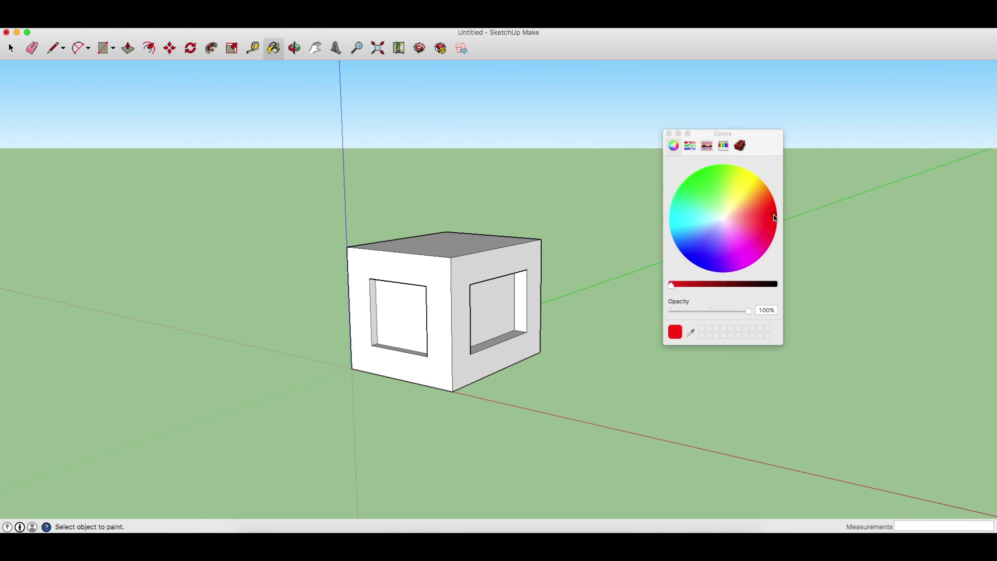
left_click(532, 291)
left_click(363, 312)
left_click(467, 244)
left_click(697, 178)
left_click(491, 309)
left_click(400, 316)
left_click(704, 252)
left_click(521, 304)
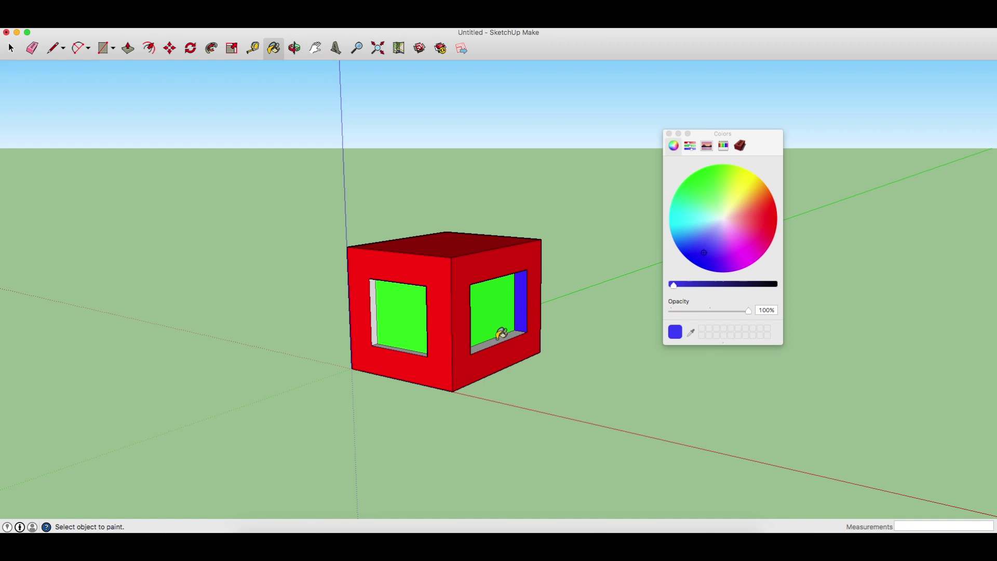
key("super+shift+c")
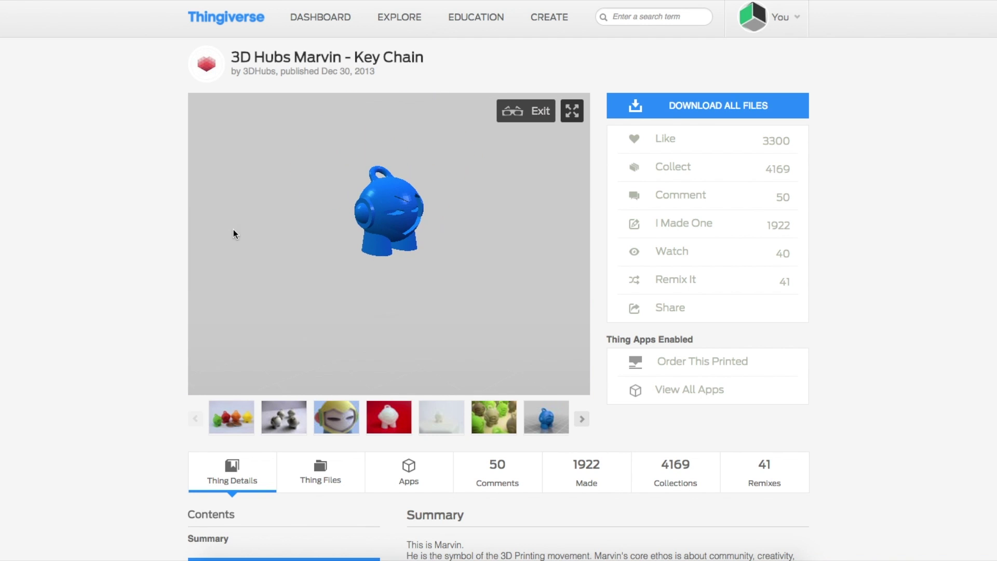
Step: Download 20140205_Marvin_KeyChain.STL (658kb) from the Thing Files list
scroll(129, 274, "down", 4)
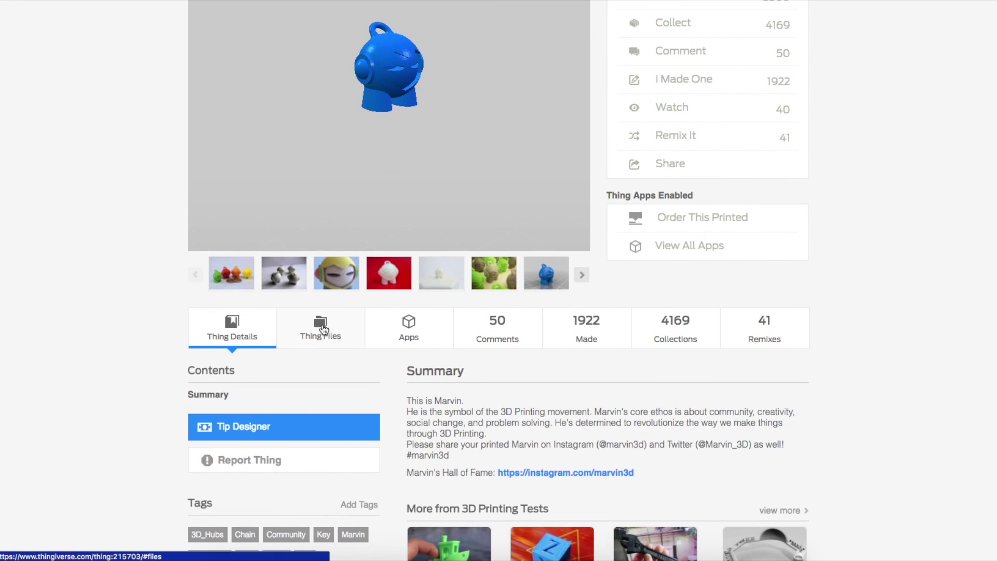
left_click(321, 328)
scroll(123, 371, "down", 2)
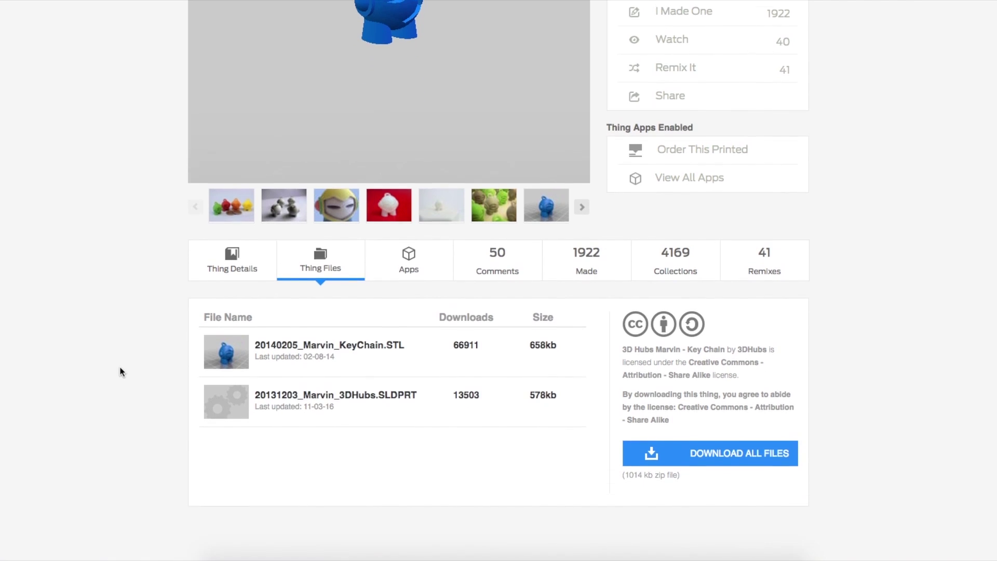
left_click(361, 354)
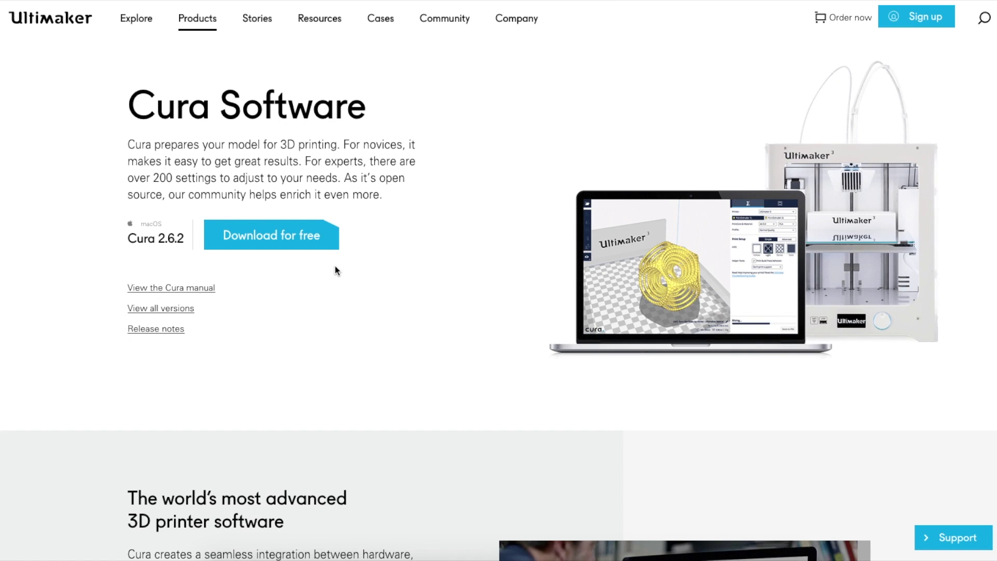
Step: Download Cura 2.6.2 for free, choosing 'I don't want to share any information'
scroll(335, 267, "down", 5)
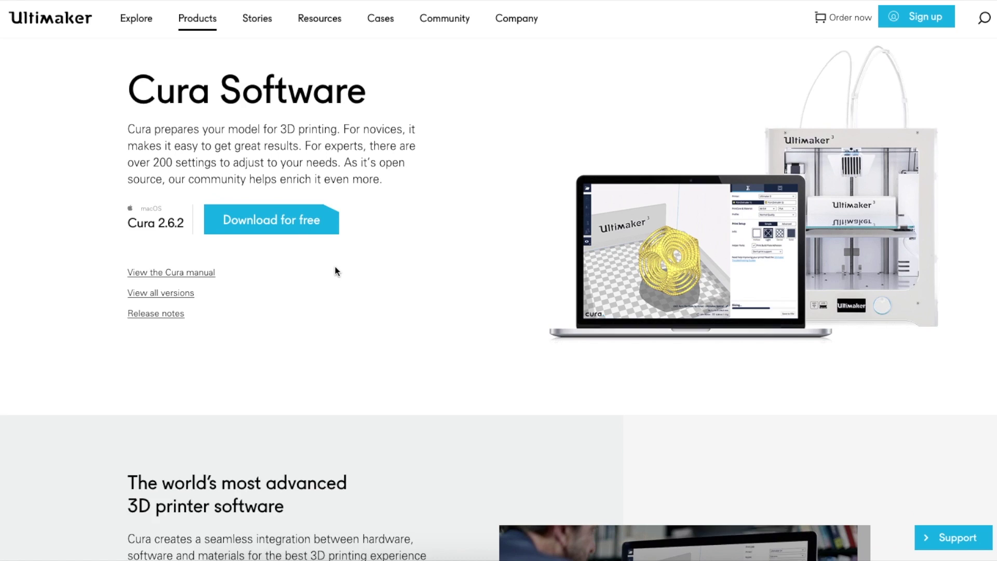
scroll(335, 266, "down", 3)
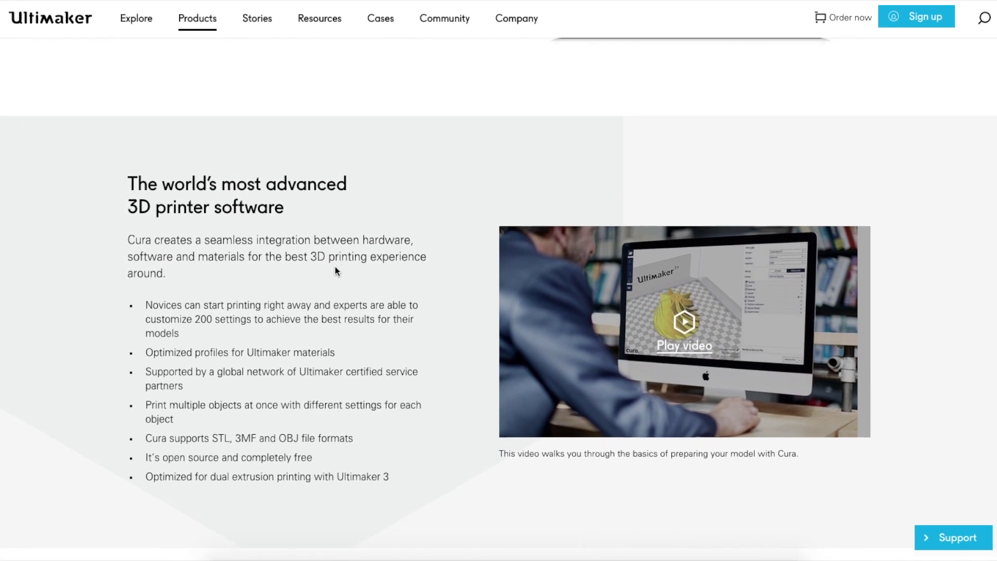
scroll(335, 267, "down", 1)
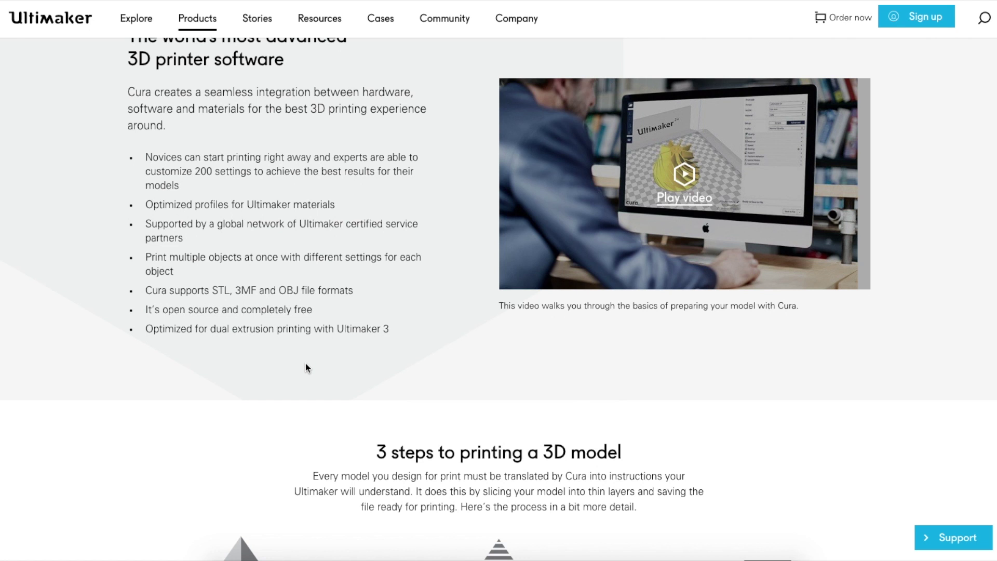
scroll(306, 368, "down", 3)
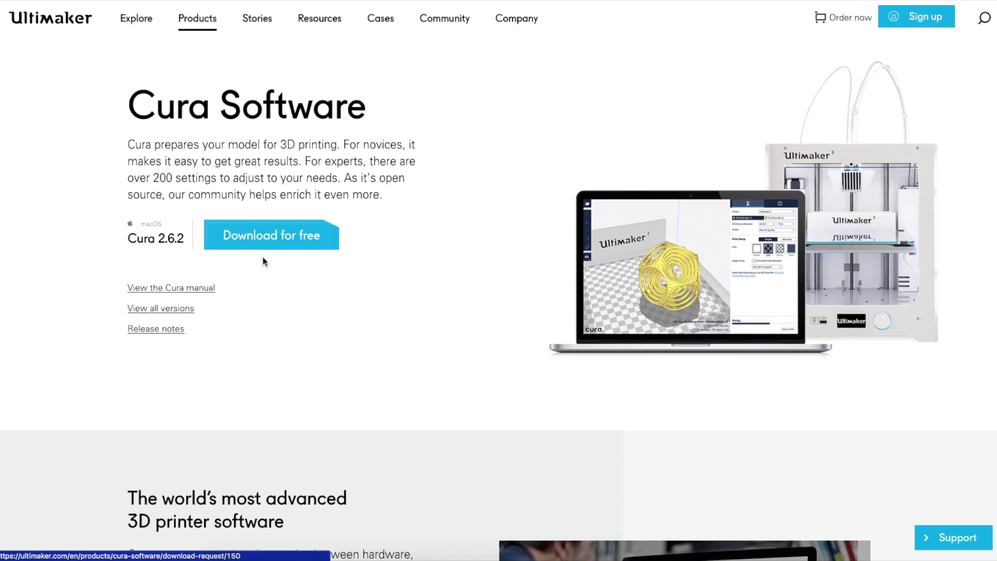
left_click(257, 237)
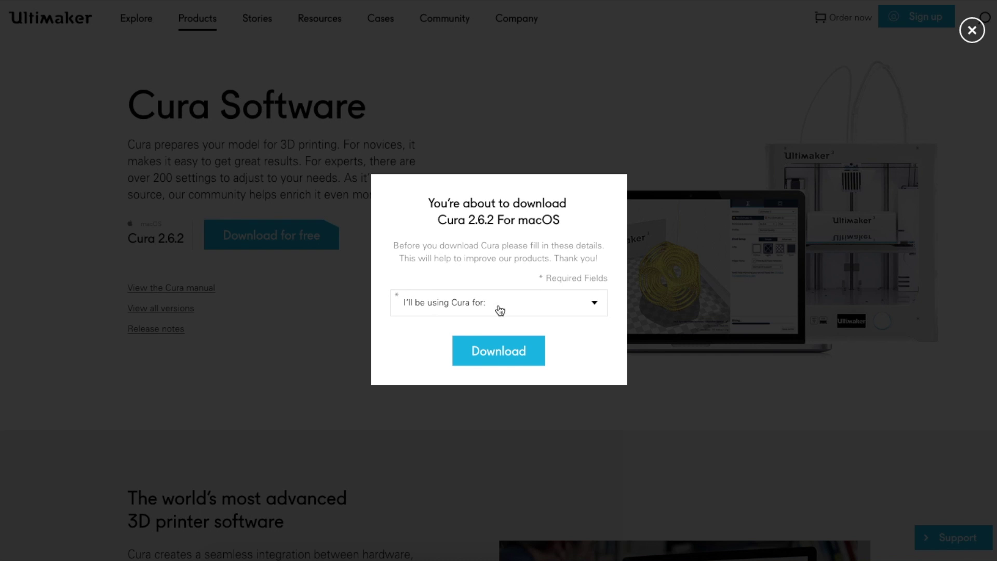
left_click(500, 310)
left_click(494, 360)
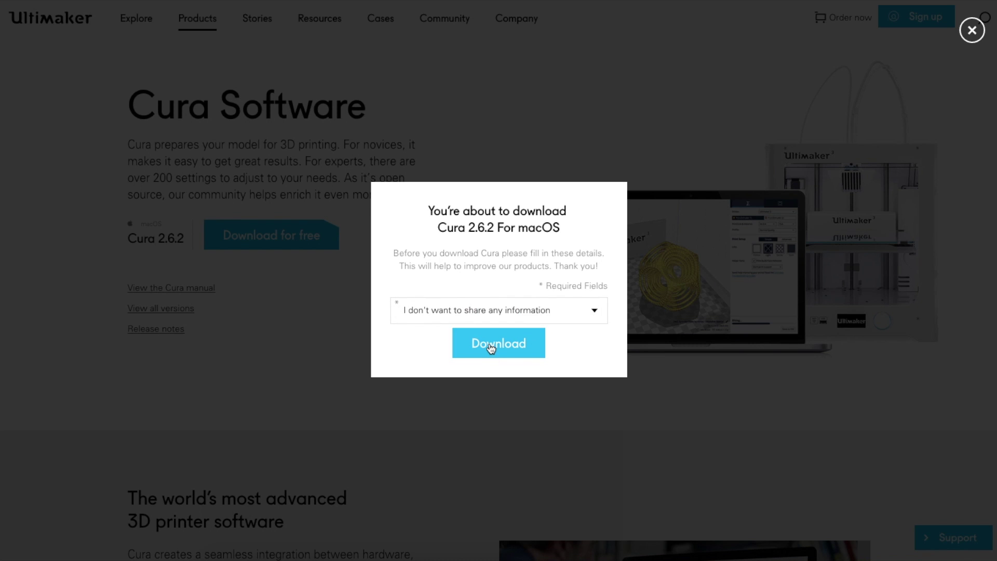
left_click(489, 345)
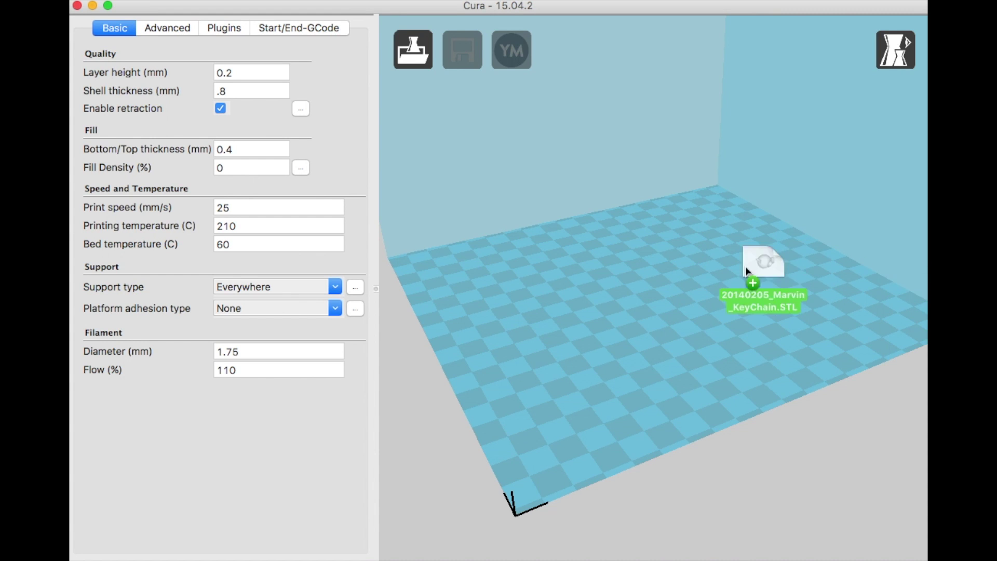
Step: Place the Marvin keychain STL on the build plate with 15% fill density and support type None
left_click_drag(746, 270, 627, 263)
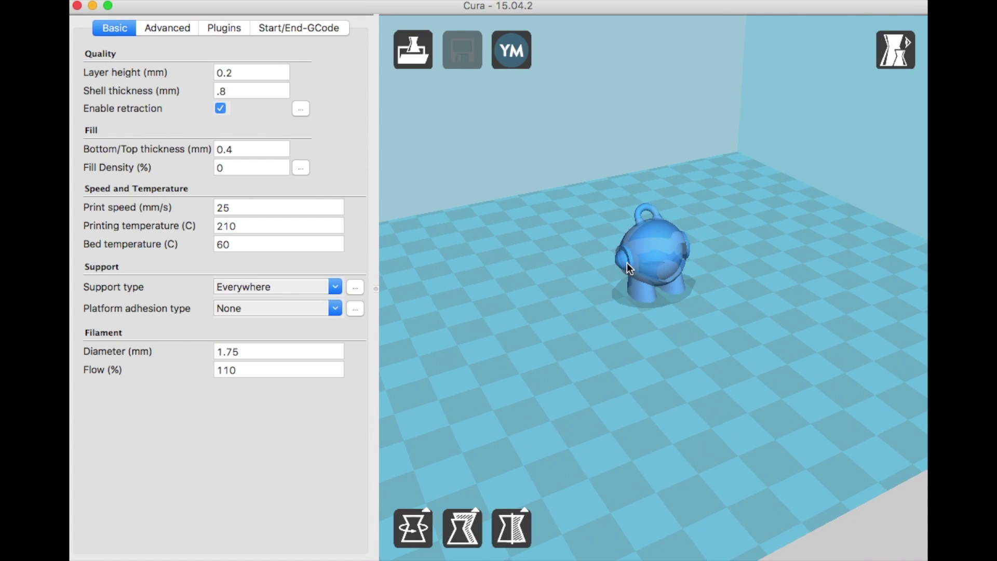
right_click_drag(594, 351, 550, 314)
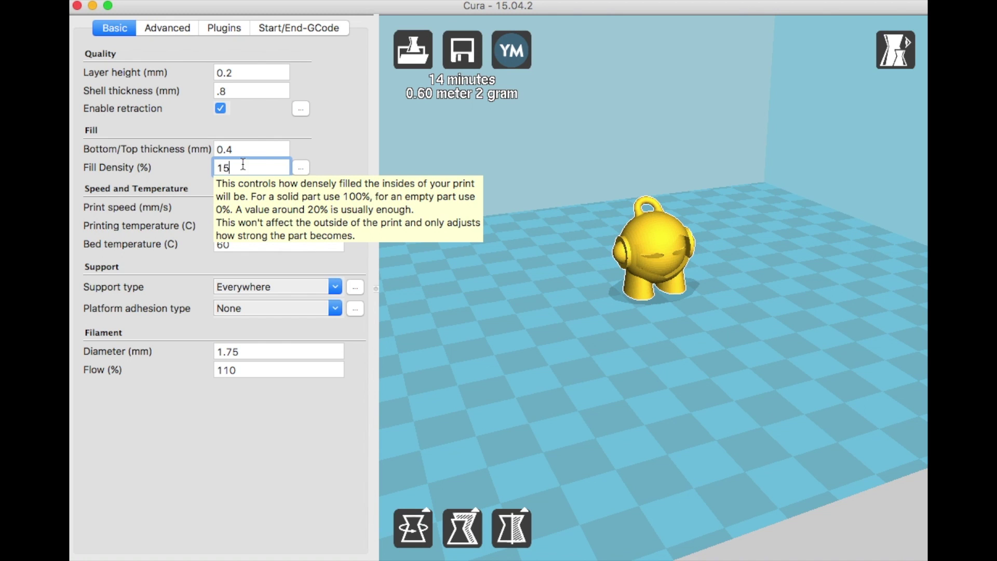
left_click(329, 162)
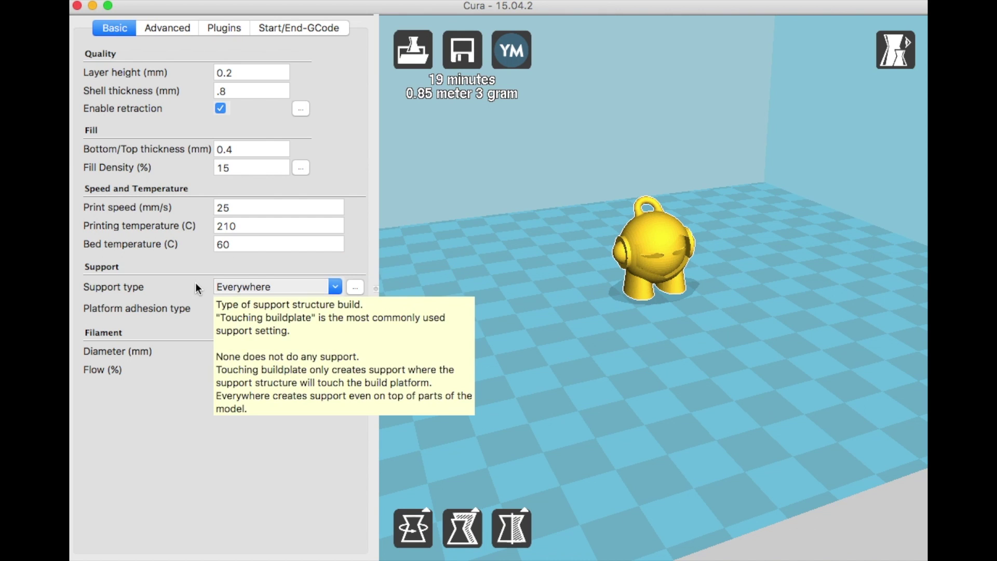
left_click(333, 288)
left_click(277, 307)
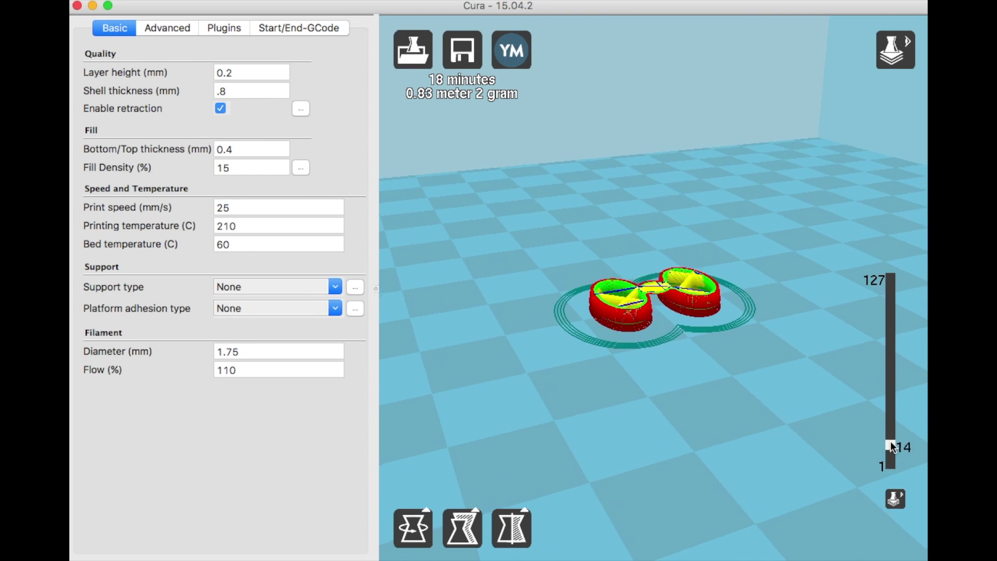
Step: Inspect the sliced layers up to layer 44, then return to Normal view
left_click_drag(890, 444, 887, 280)
left_click(900, 67)
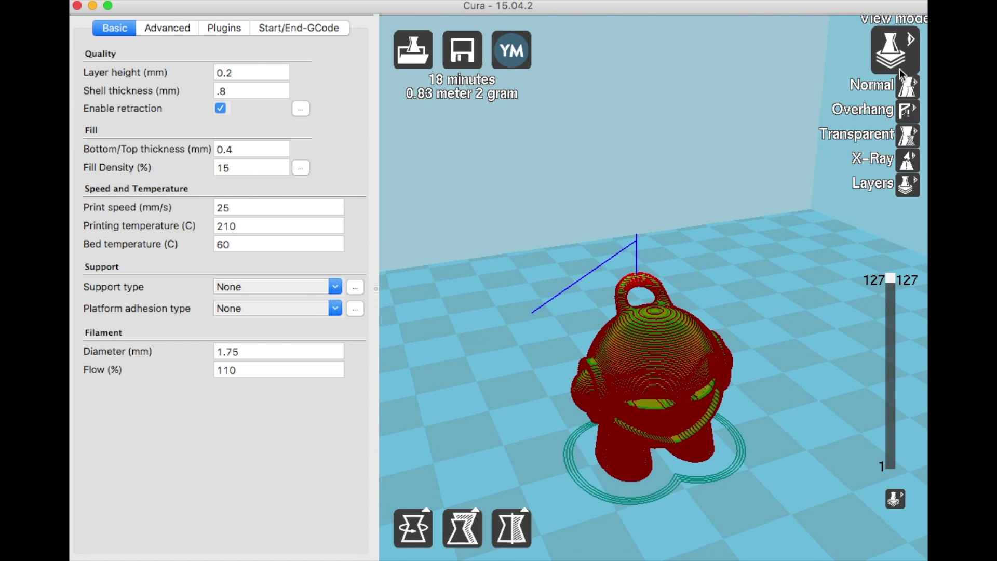
left_click(902, 84)
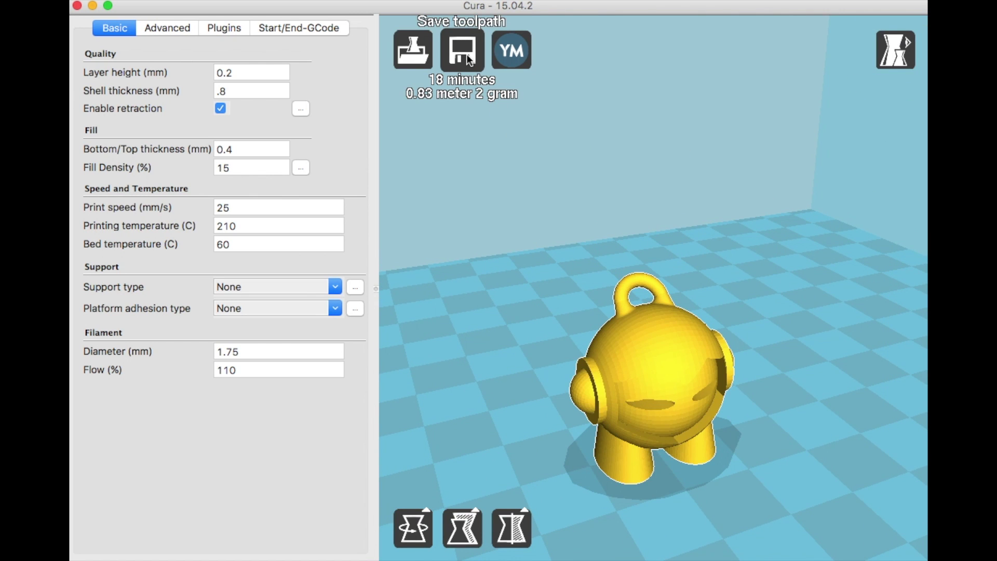